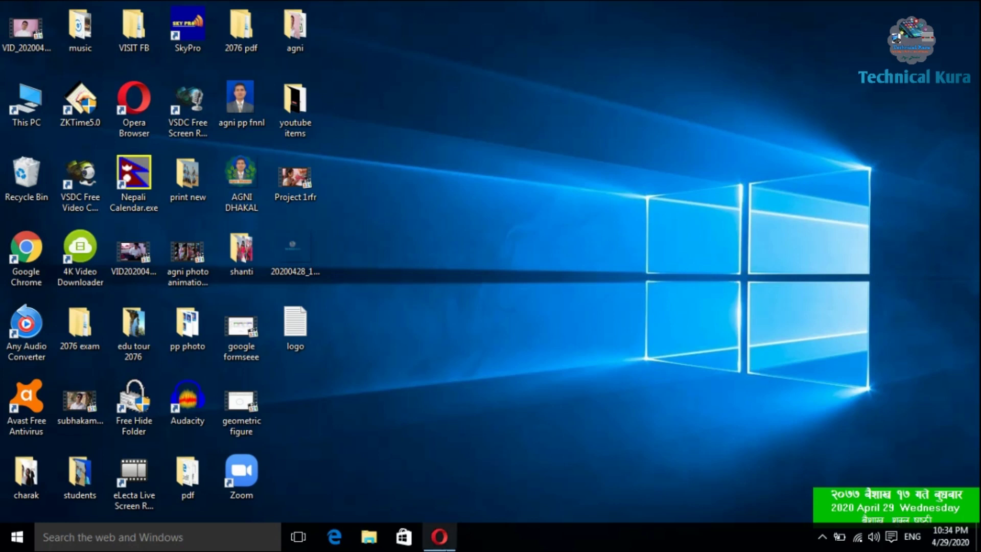
- Search the web in Opera for "zoom for desktop download" and open Zoom's Download Center page
left_click(439, 536)
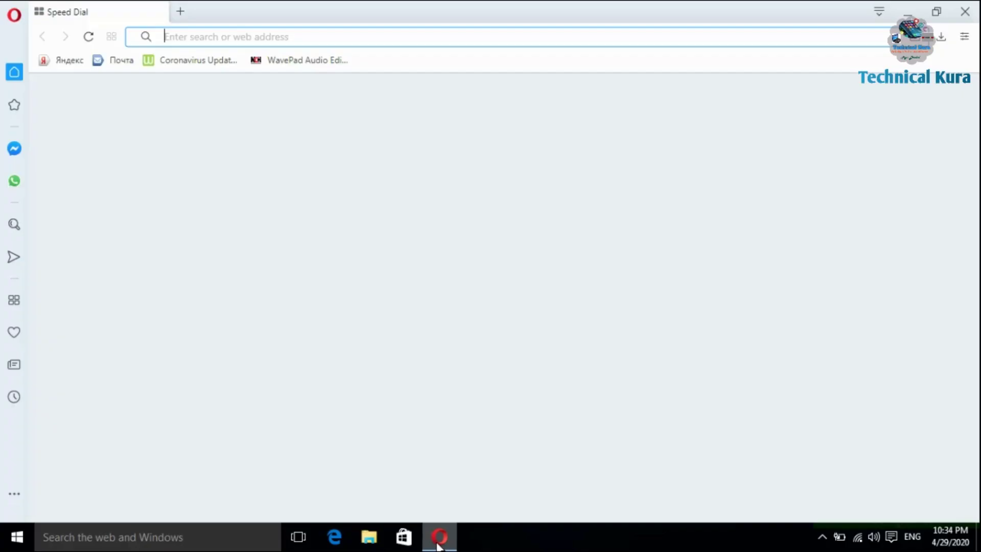
left_click(403, 127)
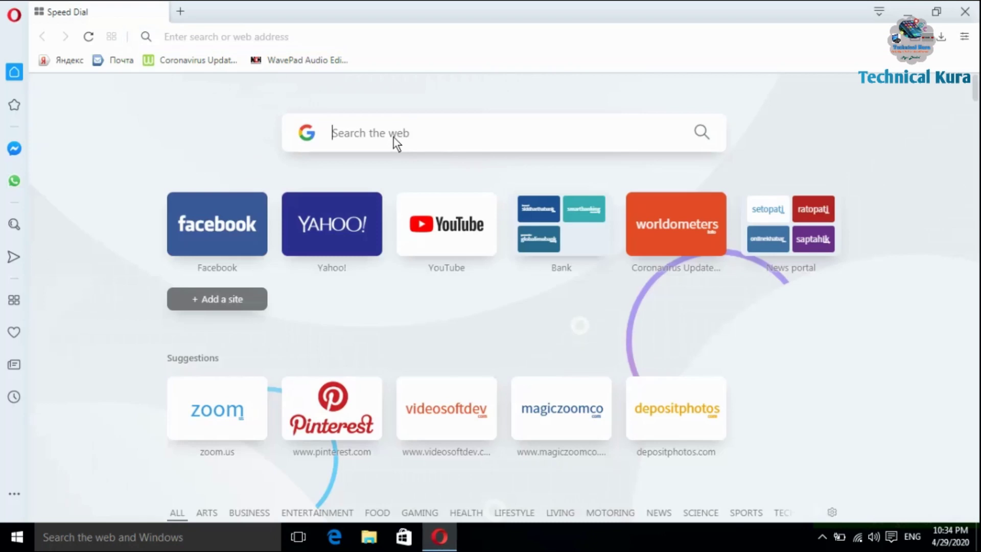
type("zoom f")
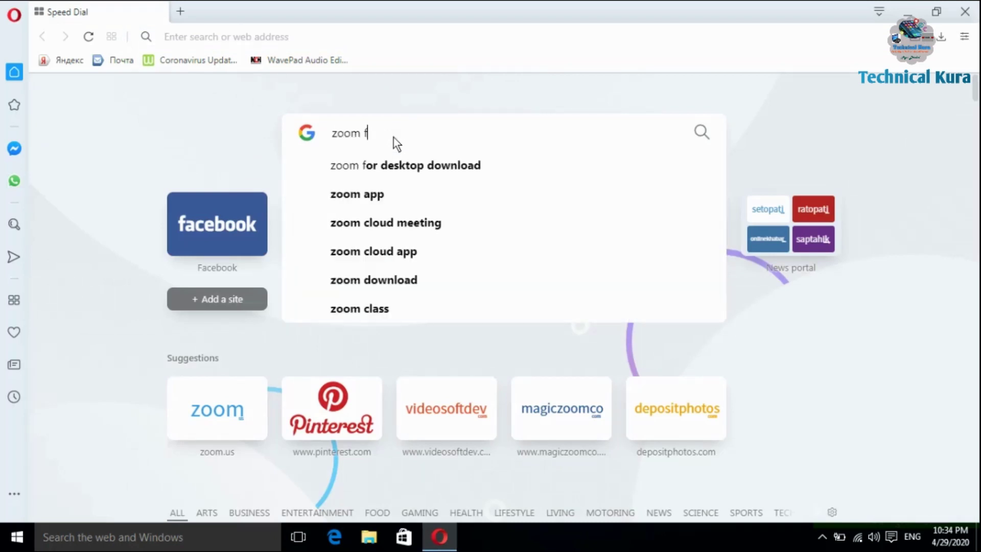
type("or")
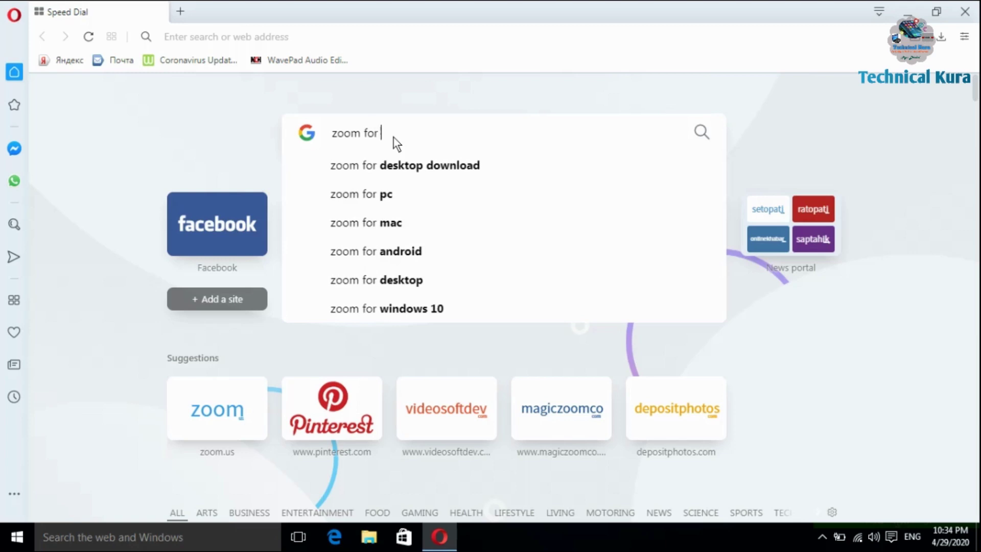
left_click(467, 164)
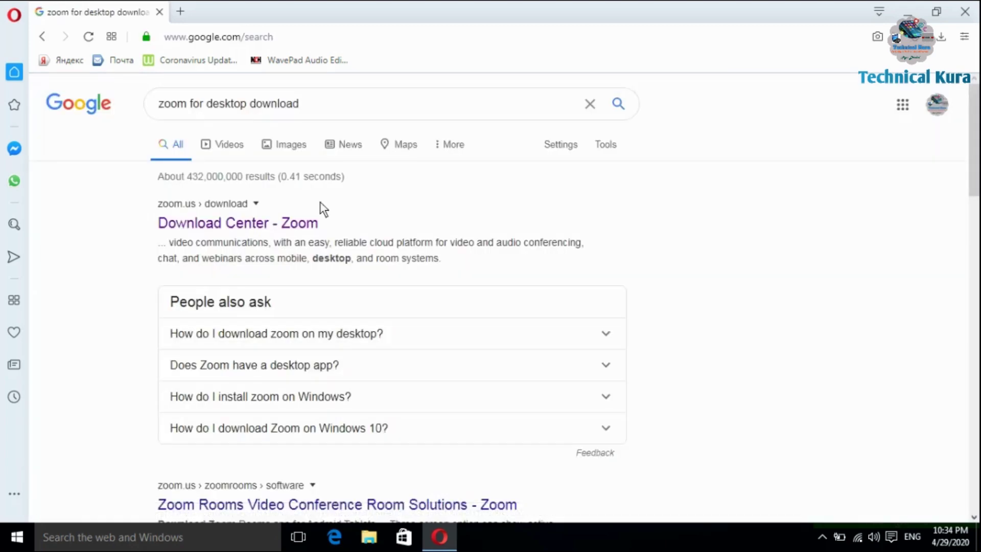
left_click(238, 229)
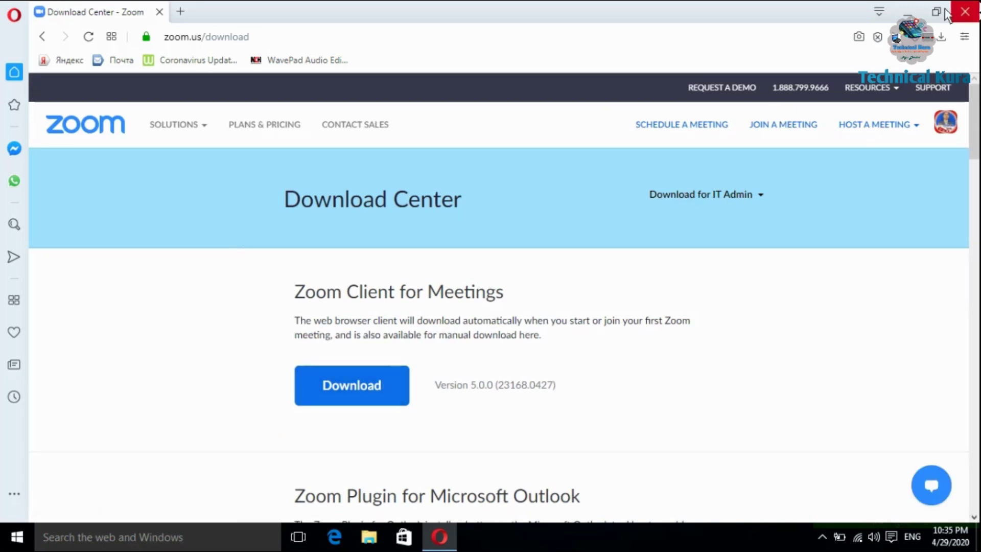
- Launch the Zoom desktop client and switch to another account by signing in with Facebook
left_click(907, 12)
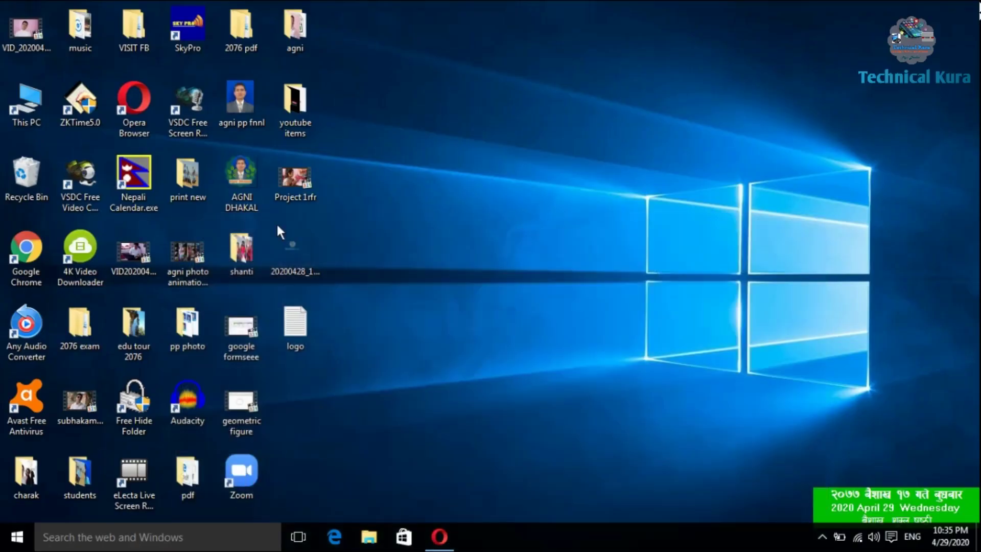
double_click(250, 471)
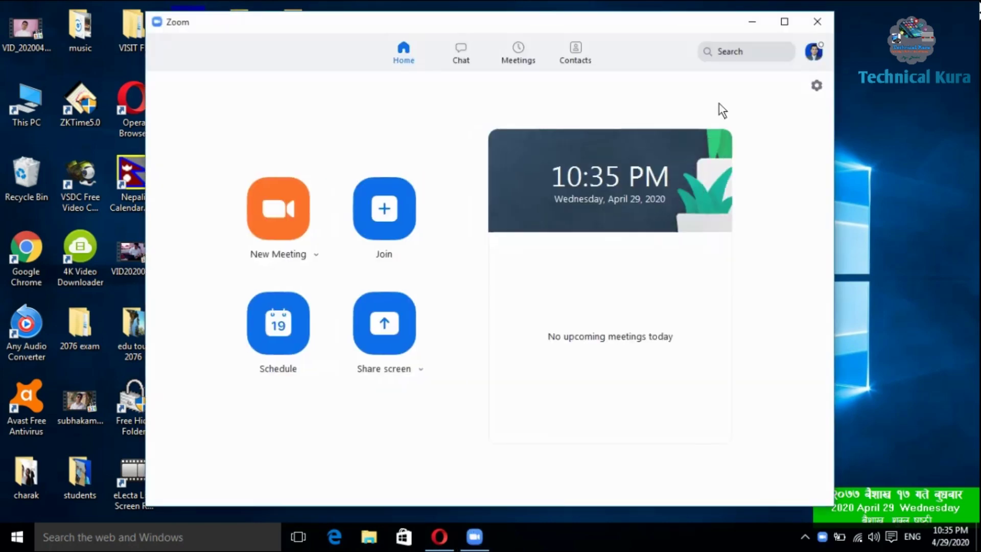
left_click(814, 52)
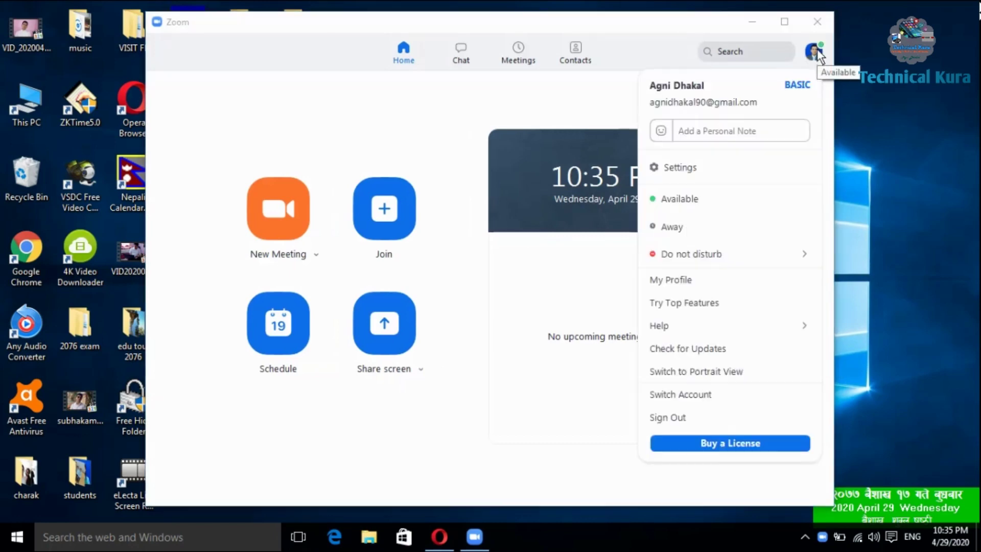
left_click(720, 400)
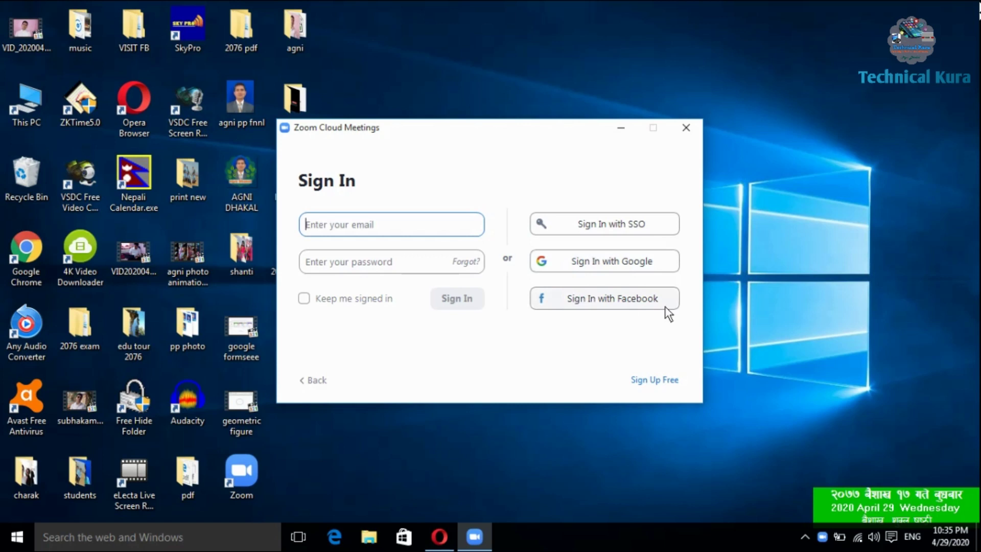
left_click(634, 298)
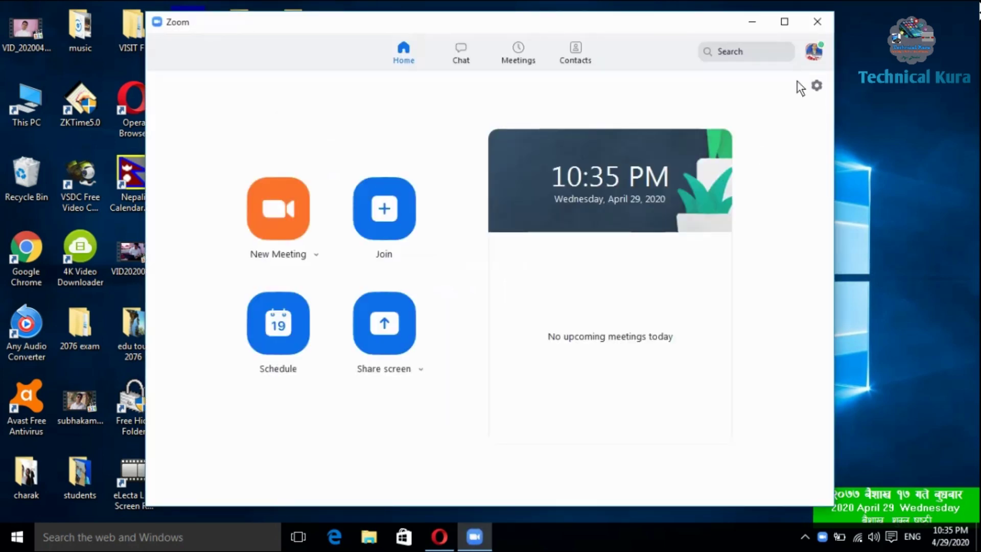
- Examine the profile details and options of the signed-in Zoom account, then close them
left_click(814, 51)
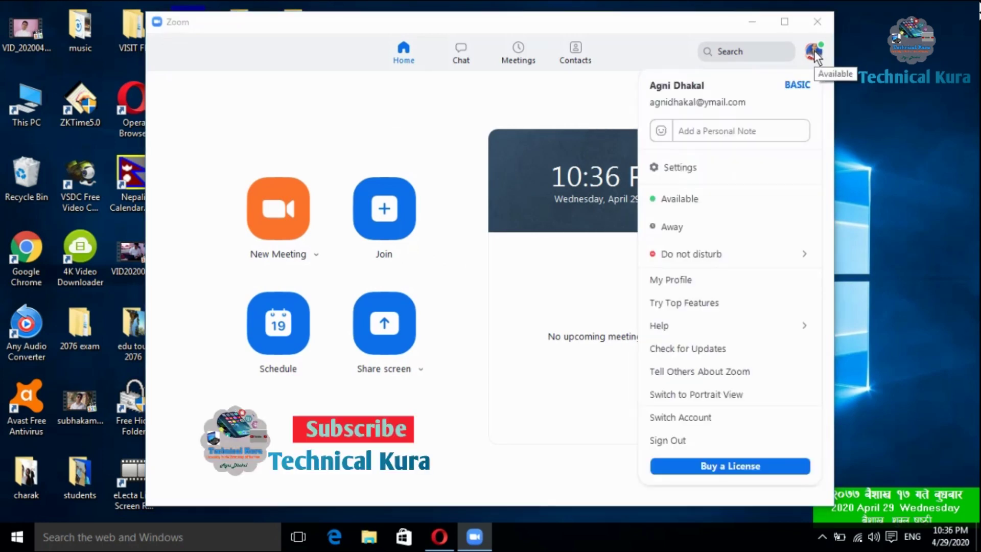
left_click(815, 51)
left_click(815, 51)
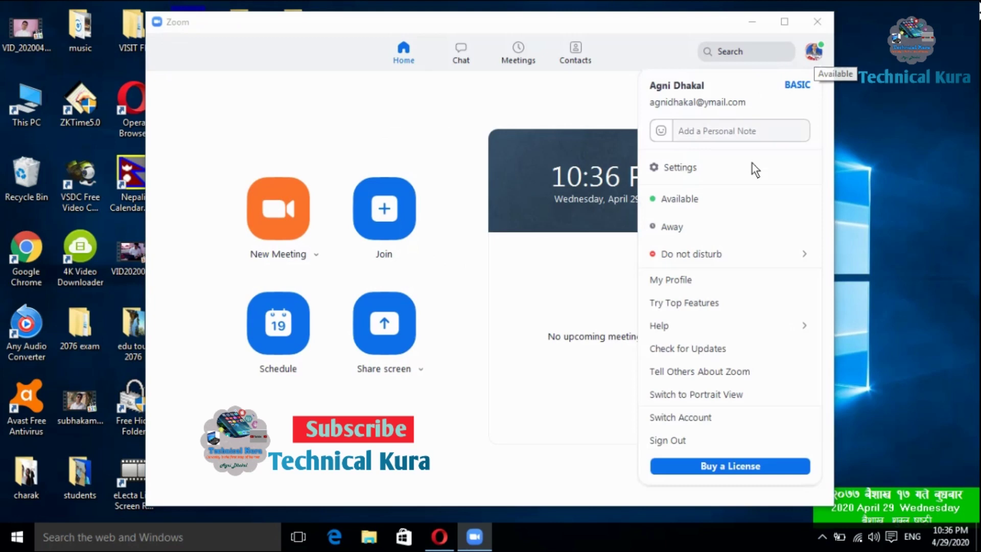
left_click(814, 52)
left_click(814, 52)
left_click(815, 52)
left_click(815, 52)
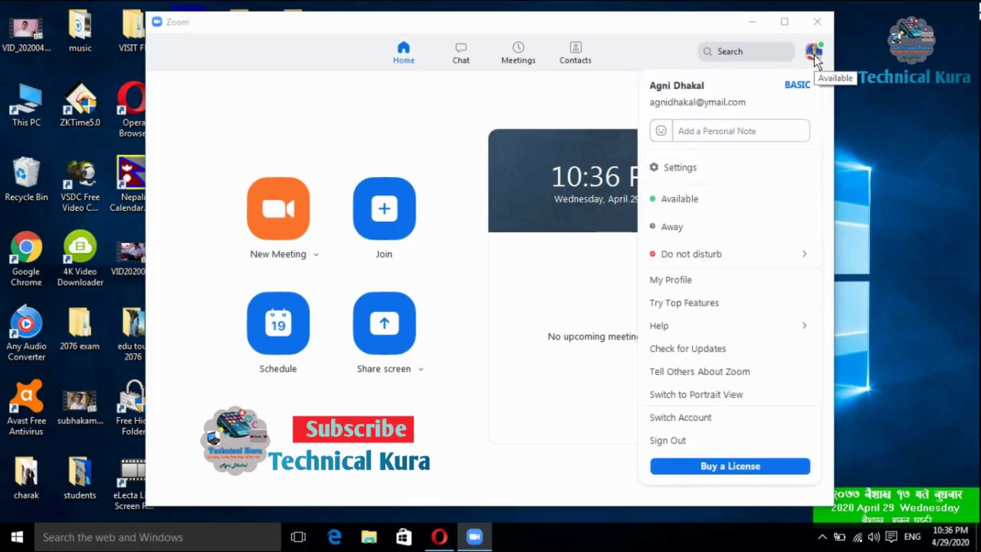
left_click(416, 129)
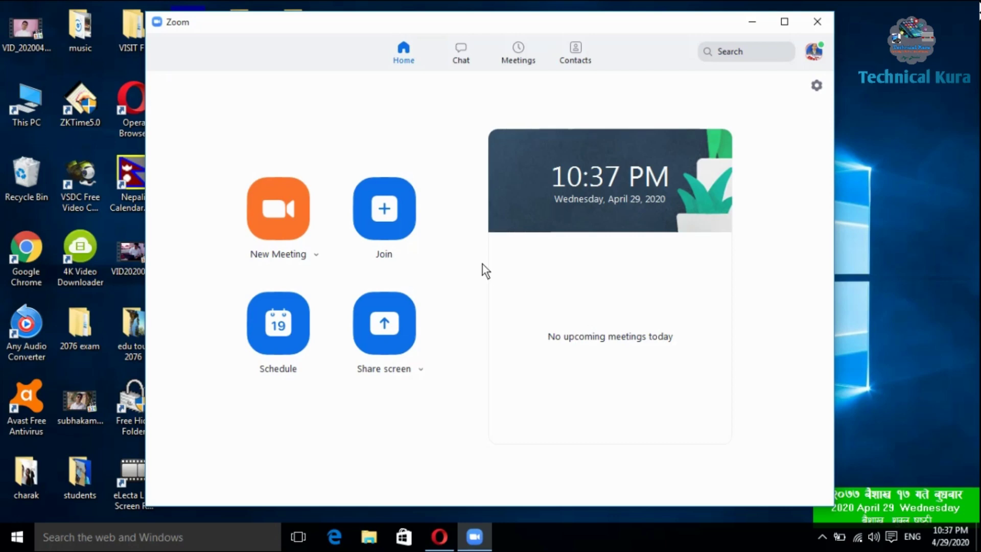
- Start a new meeting and copy its invitation text from the participant invite options
left_click(284, 227)
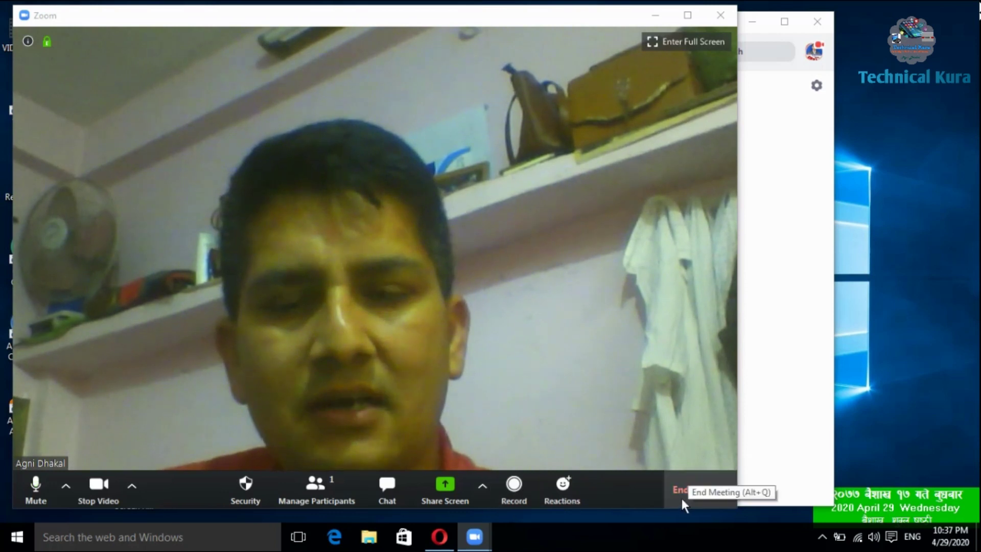
left_click(324, 479)
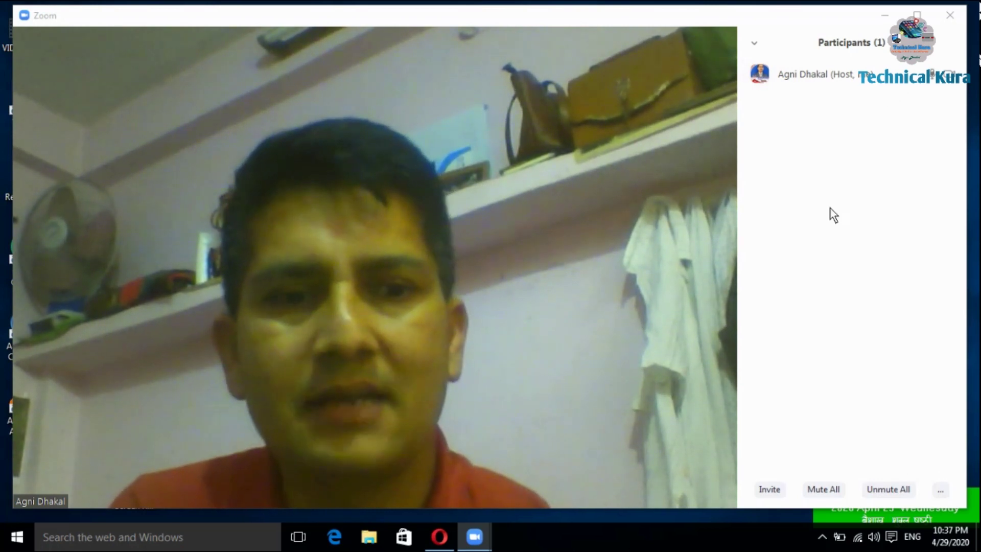
left_click(774, 492)
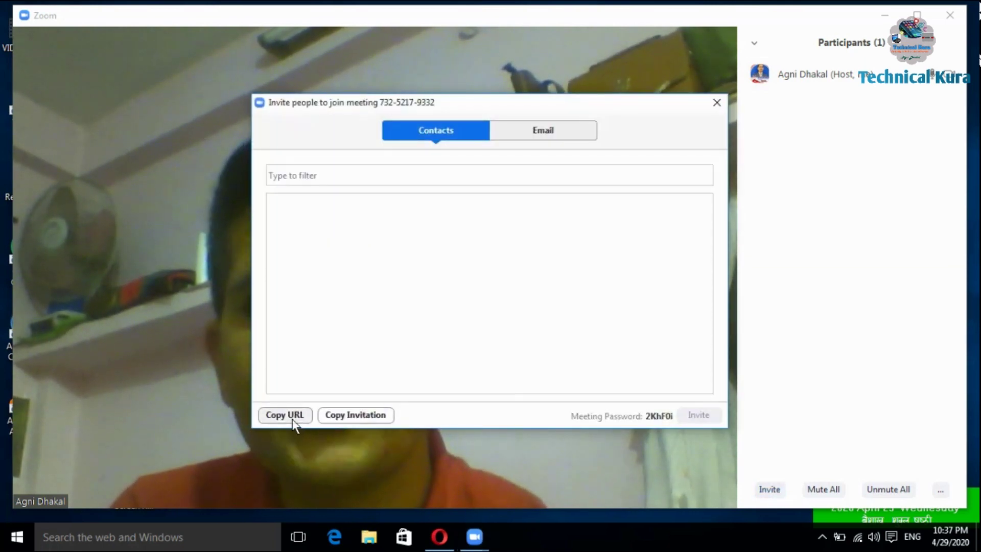
left_click(377, 416)
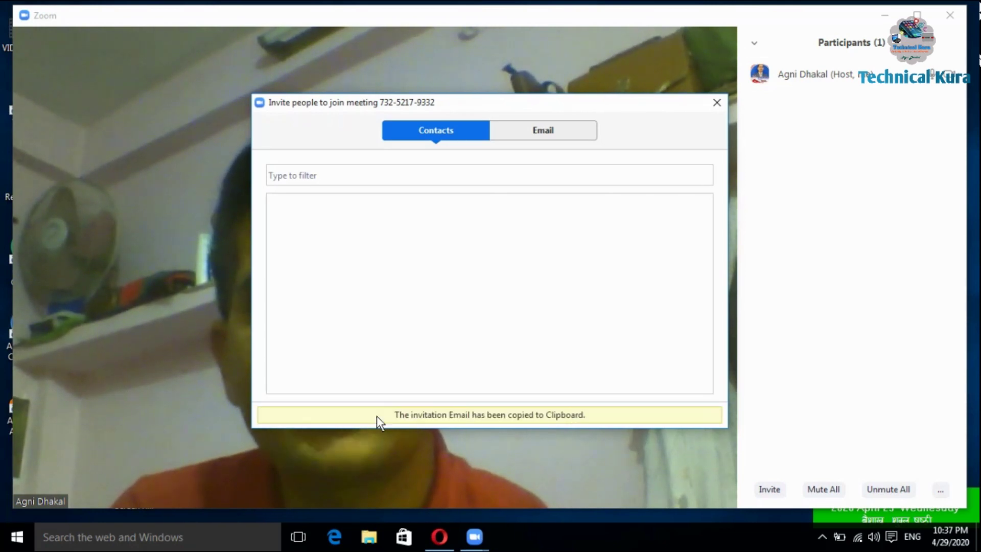
- Switch to Opera and open Facebook in a new browser tab
left_click(439, 535)
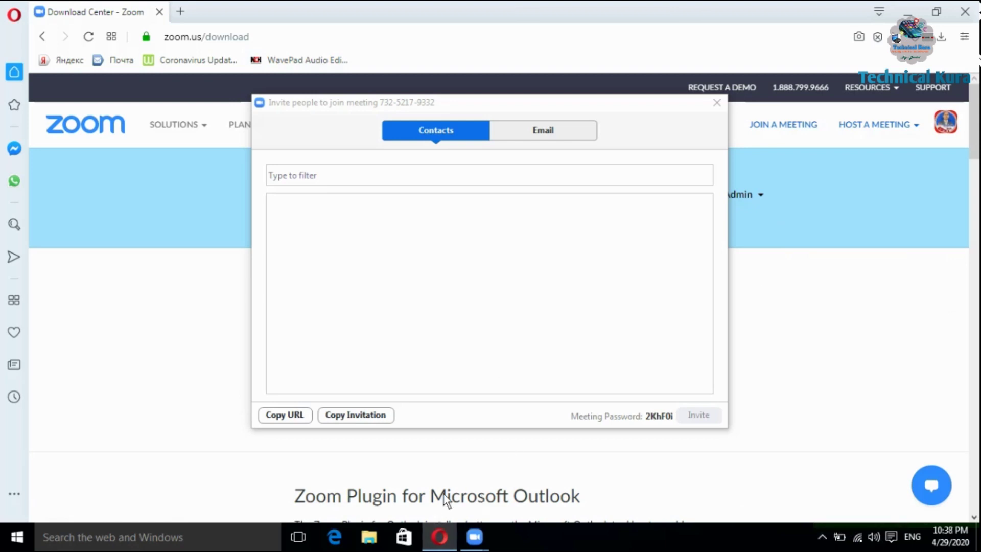
left_click(180, 12)
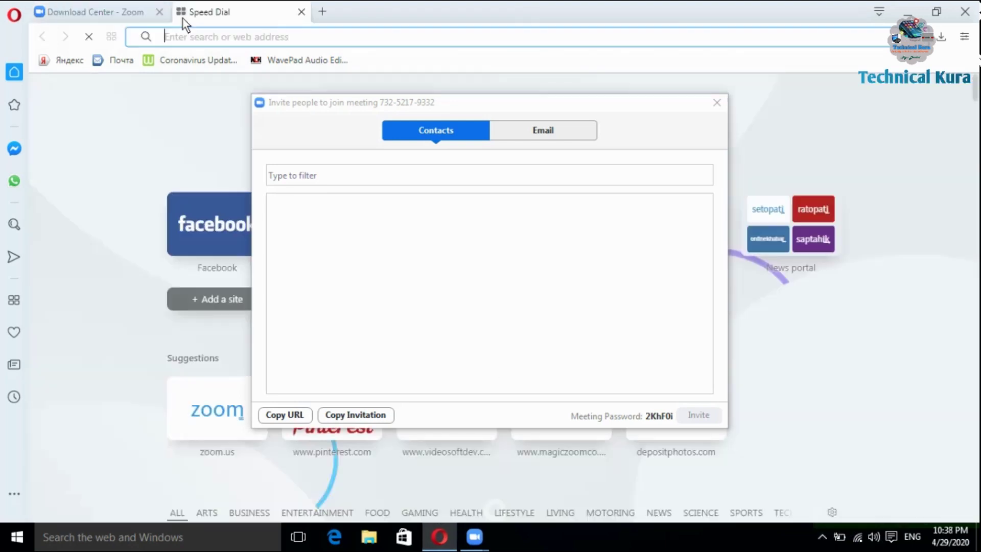
left_click(191, 225)
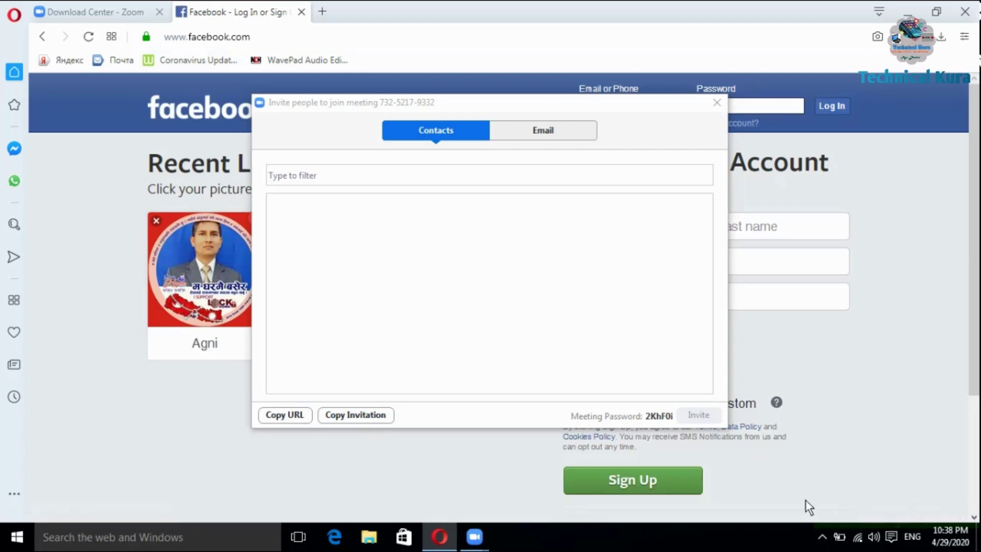
- Copy the meeting invitation again and look over the email services available for sending it
left_click(357, 415)
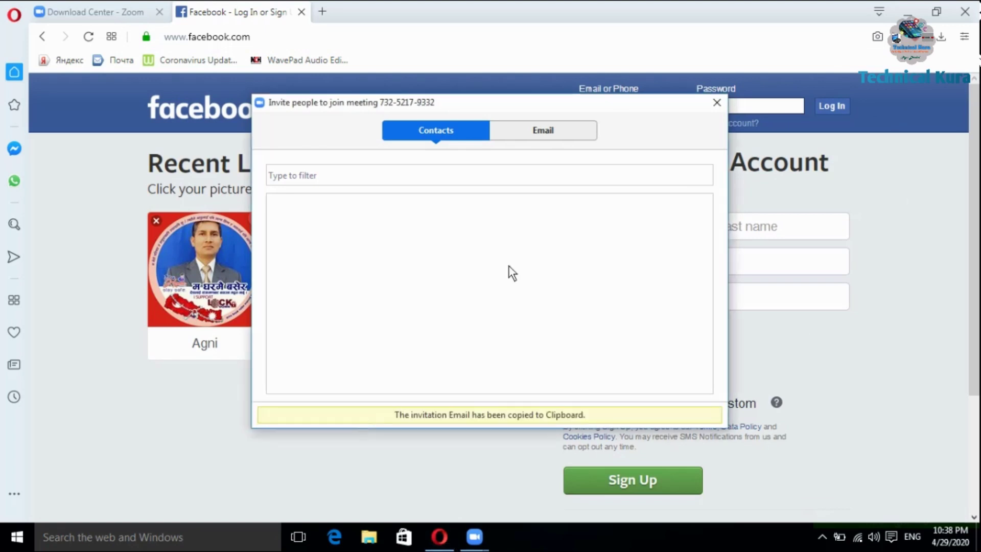
left_click(542, 134)
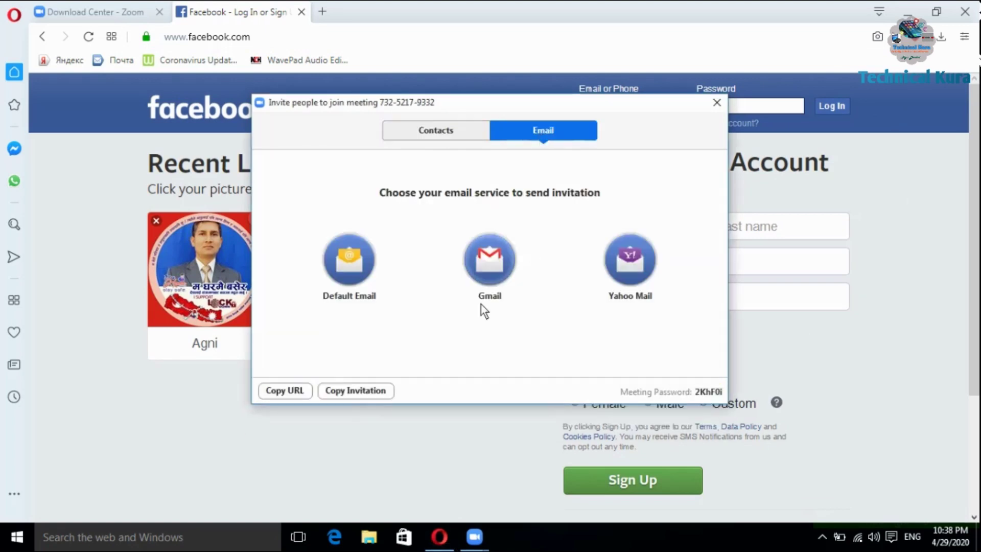
left_click(449, 132)
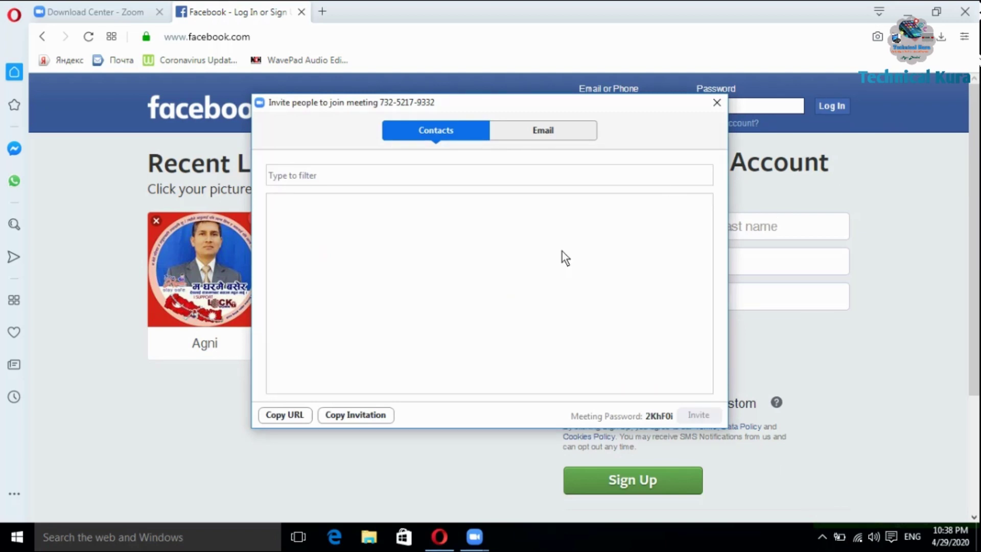
- Return to the Zoom meeting window and admit the person in the waiting room to the meeting
mouse_move(468, 541)
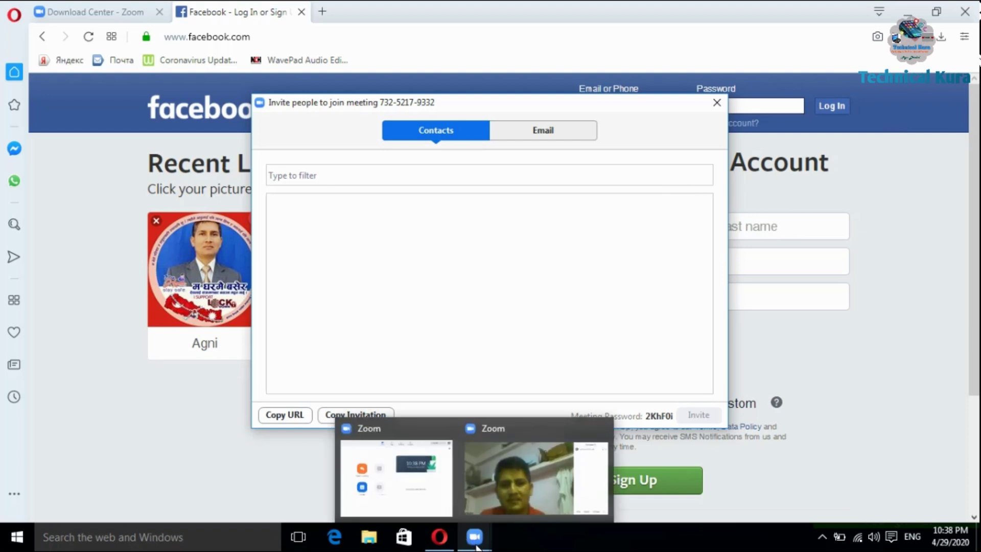
left_click(475, 546)
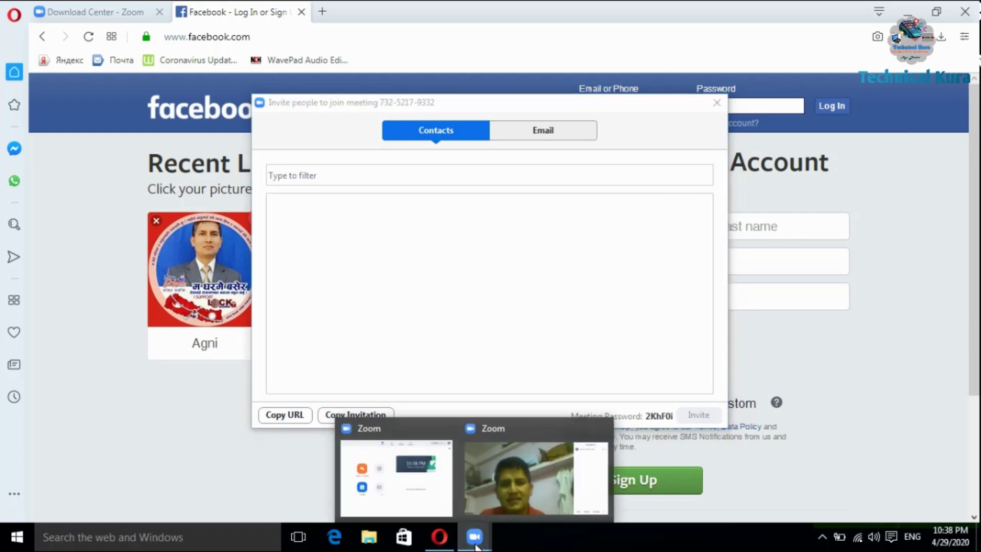
left_click(475, 546)
mouse_move(478, 544)
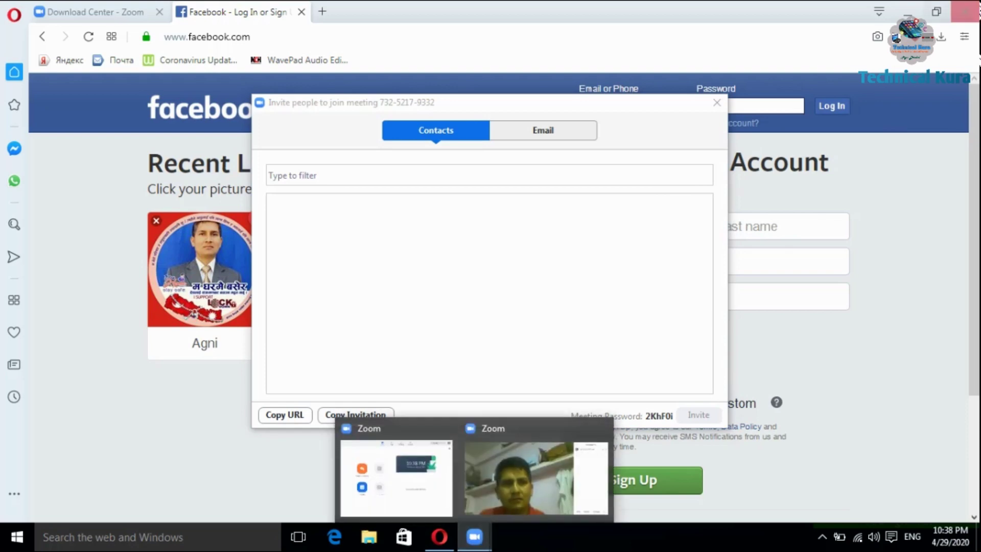
left_click(517, 510)
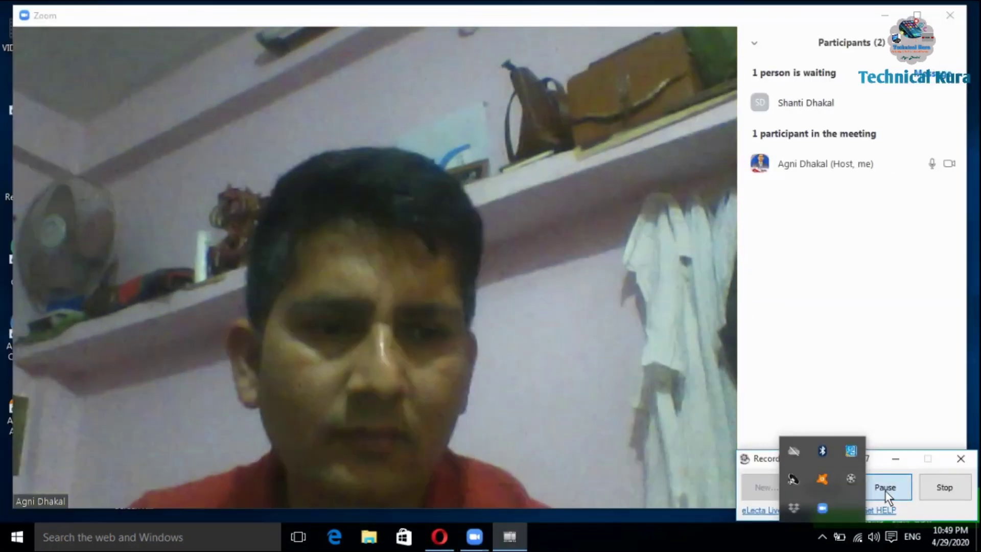
left_click(885, 491)
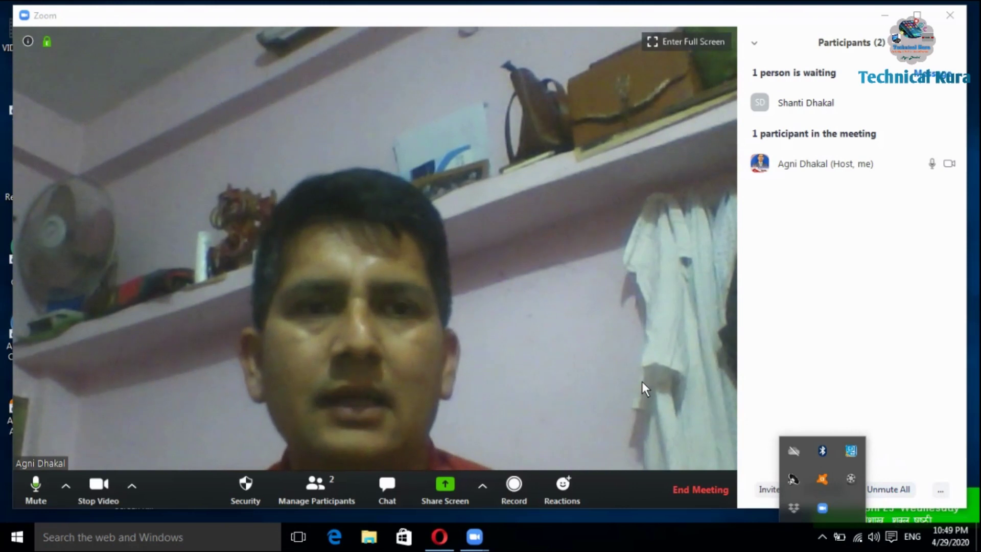
left_click(641, 381)
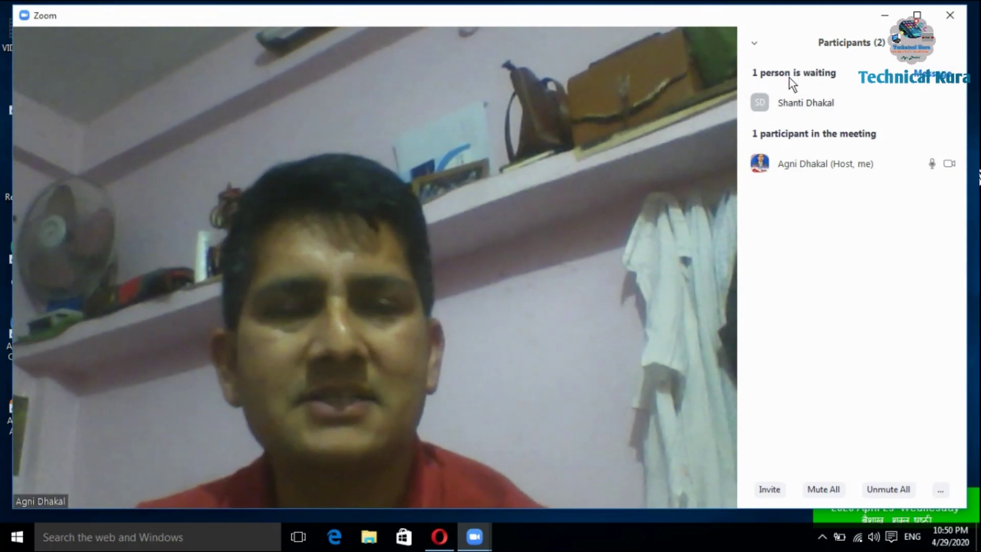
mouse_move(805, 105)
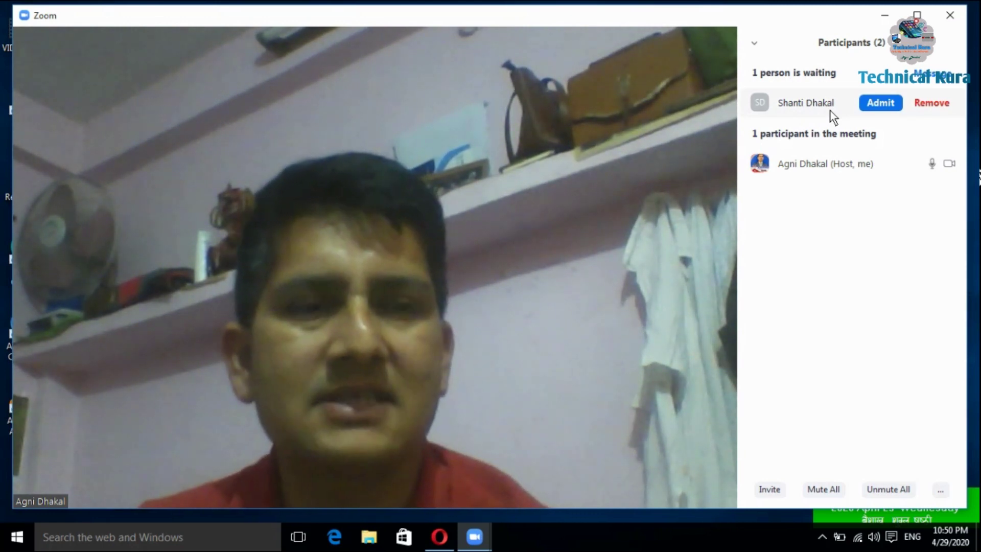
left_click(879, 104)
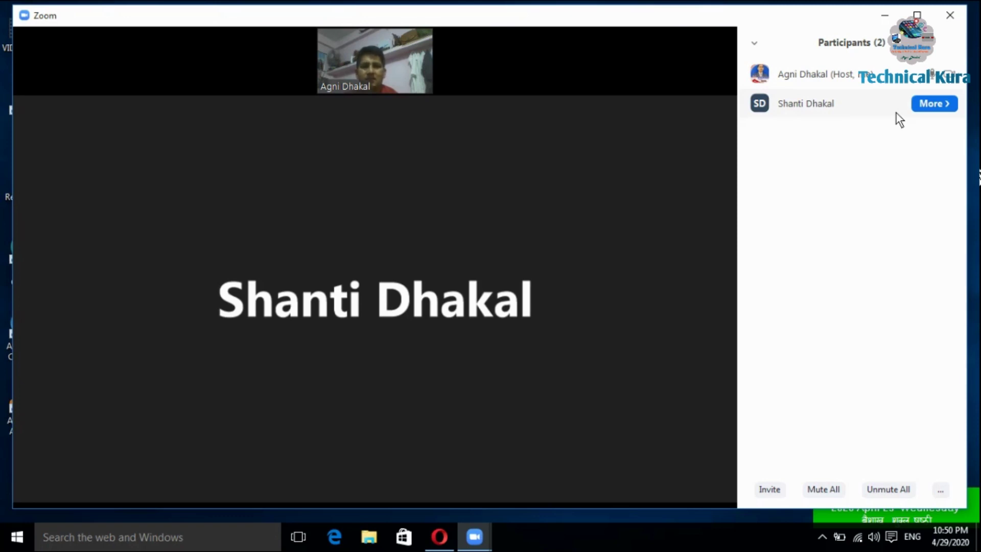
mouse_move(445, 210)
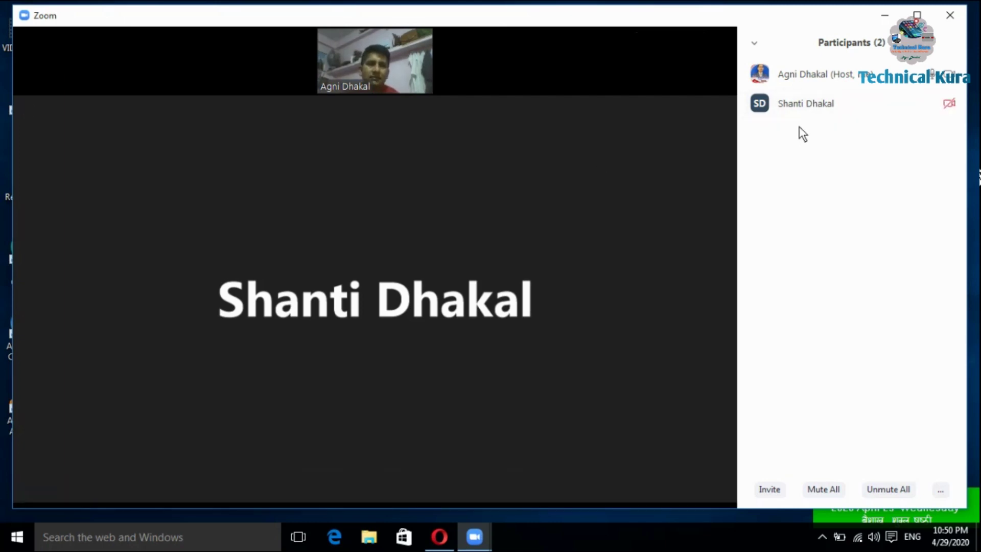
mouse_move(950, 109)
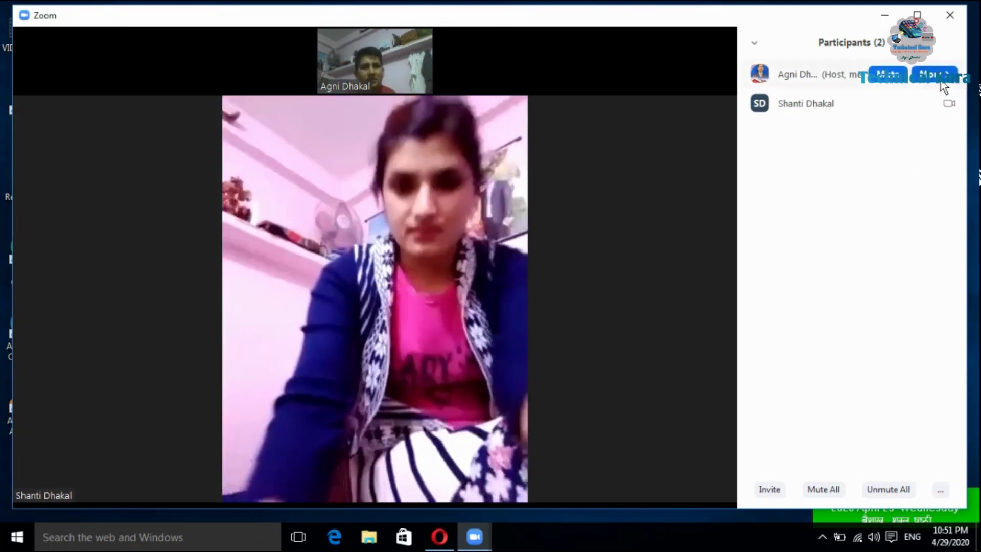
- Look over the host's additional participant options and the choices for ending or leaving the meeting, keeping the meeting running
left_click(938, 77)
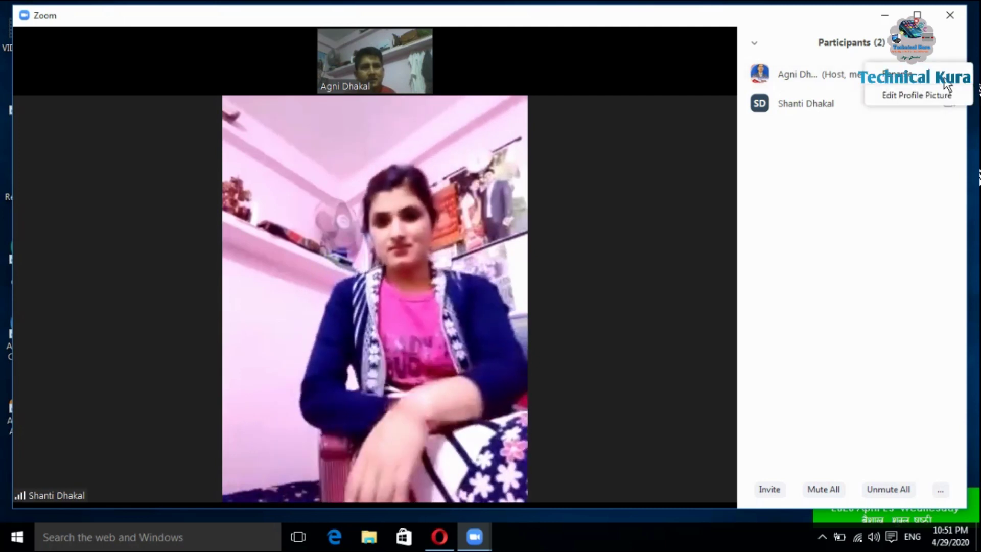
left_click(881, 156)
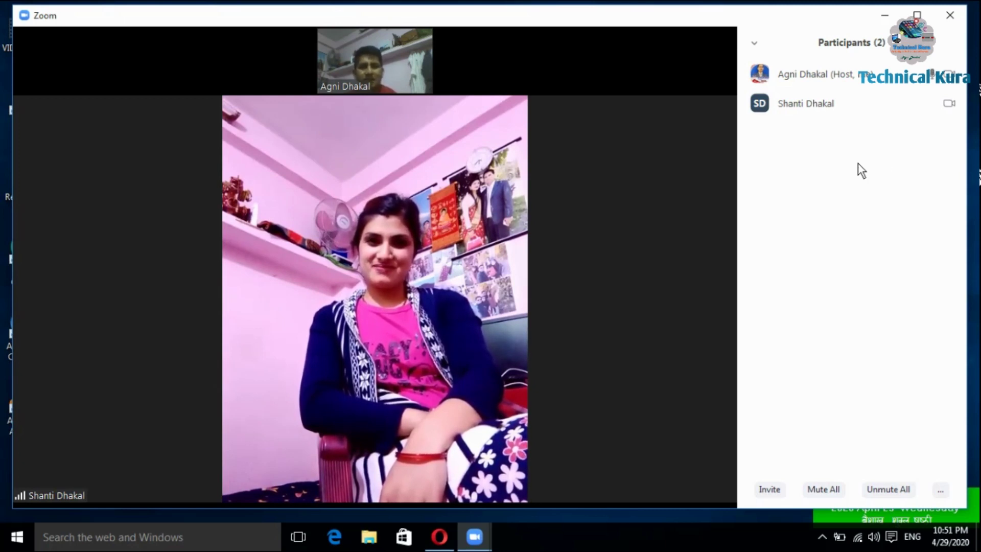
mouse_move(591, 296)
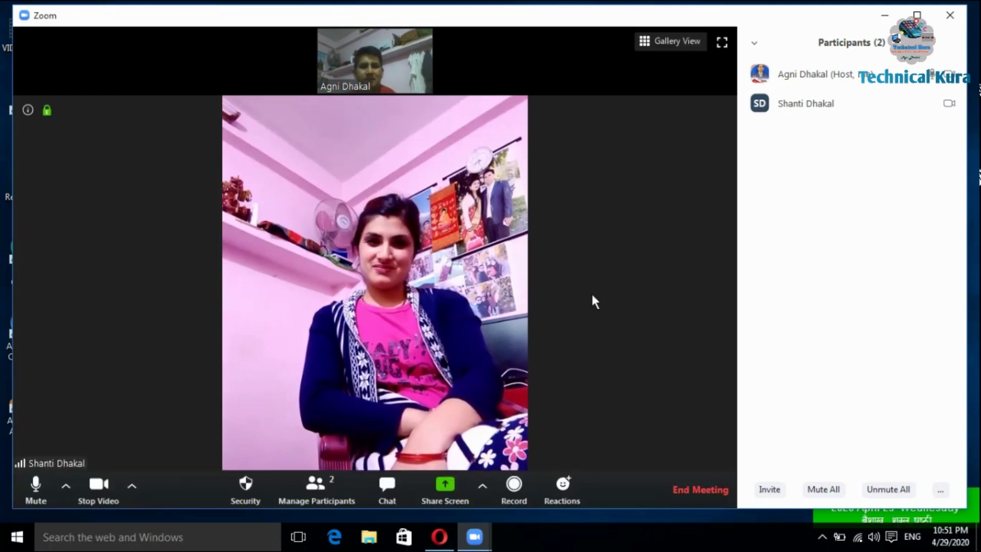
left_click(693, 486)
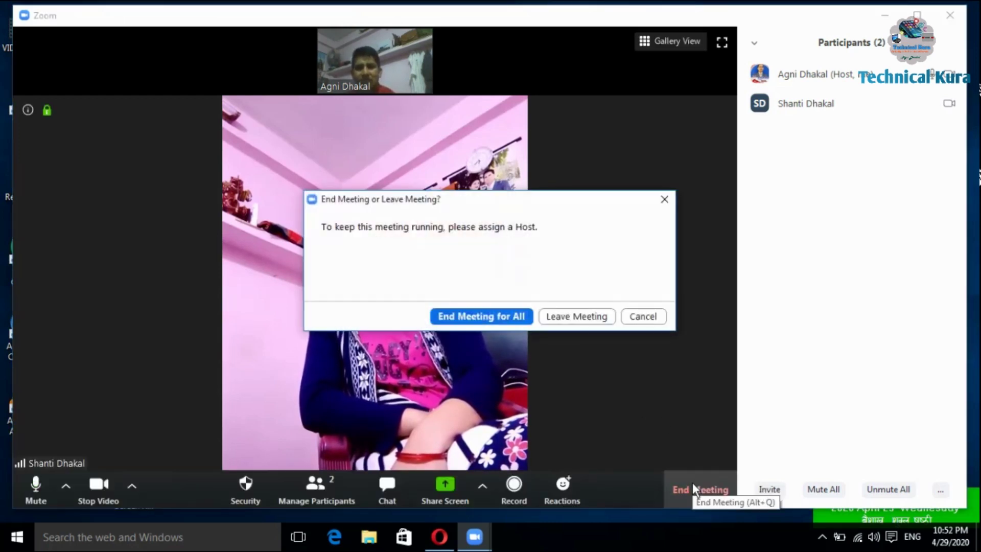
left_click(625, 375)
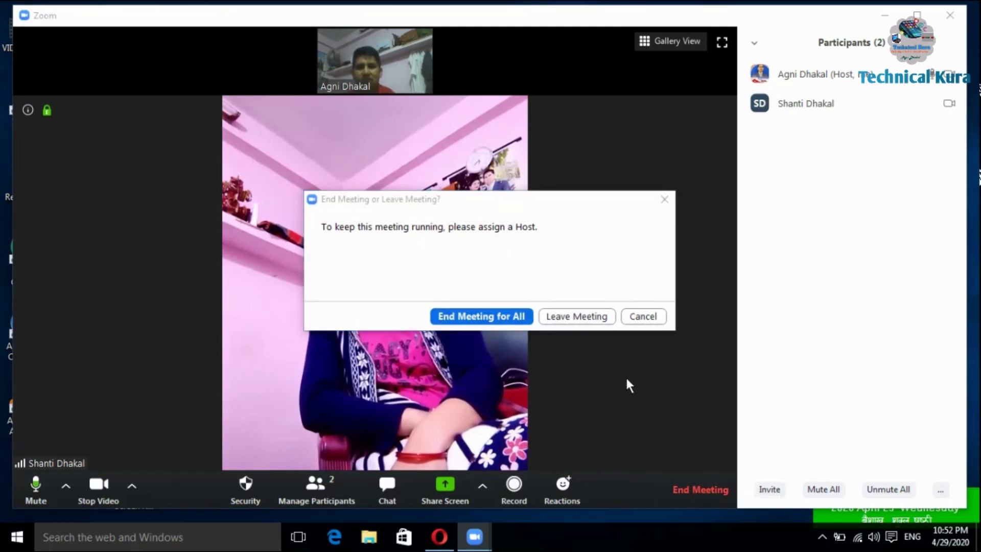
left_click(653, 316)
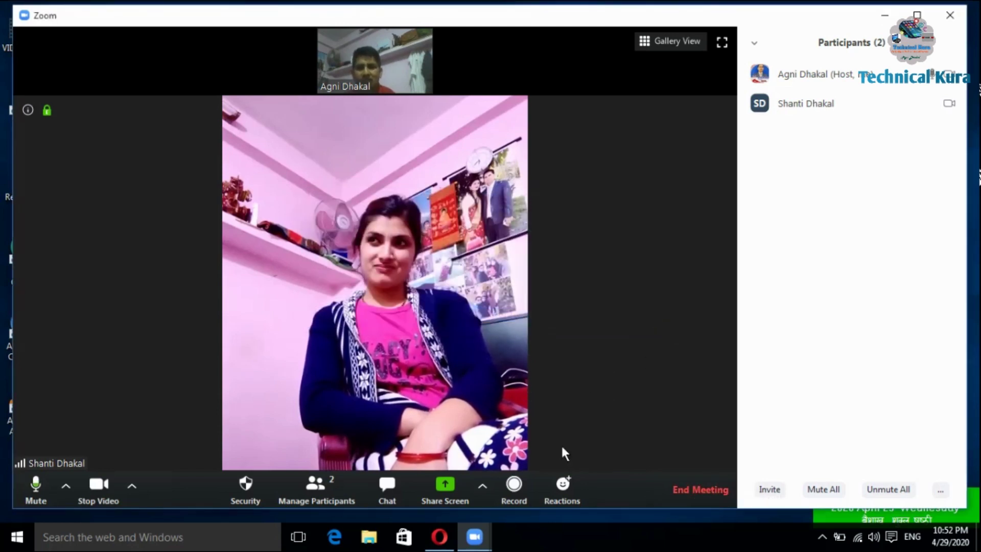
- Start recording the meeting and turn off the host's own video
left_click(514, 484)
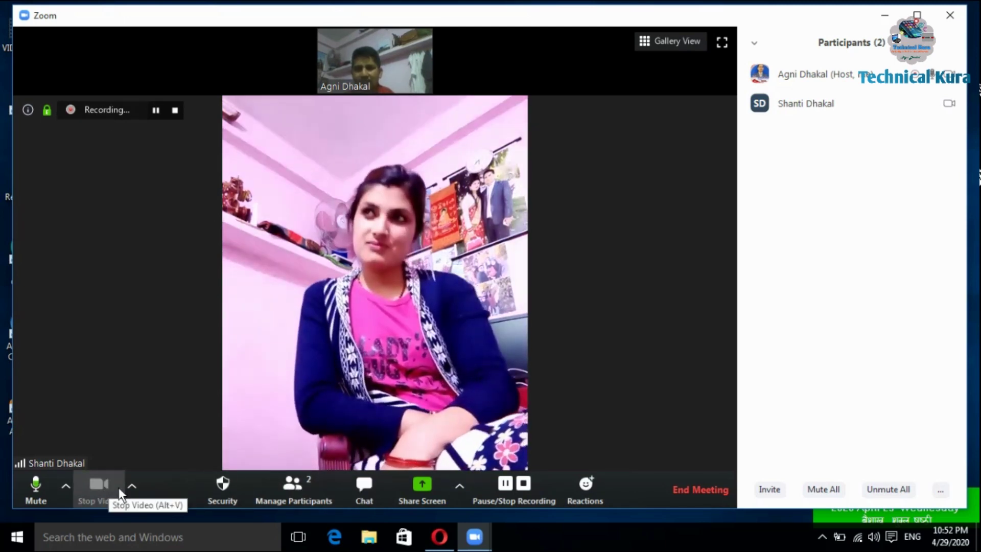
left_click(118, 488)
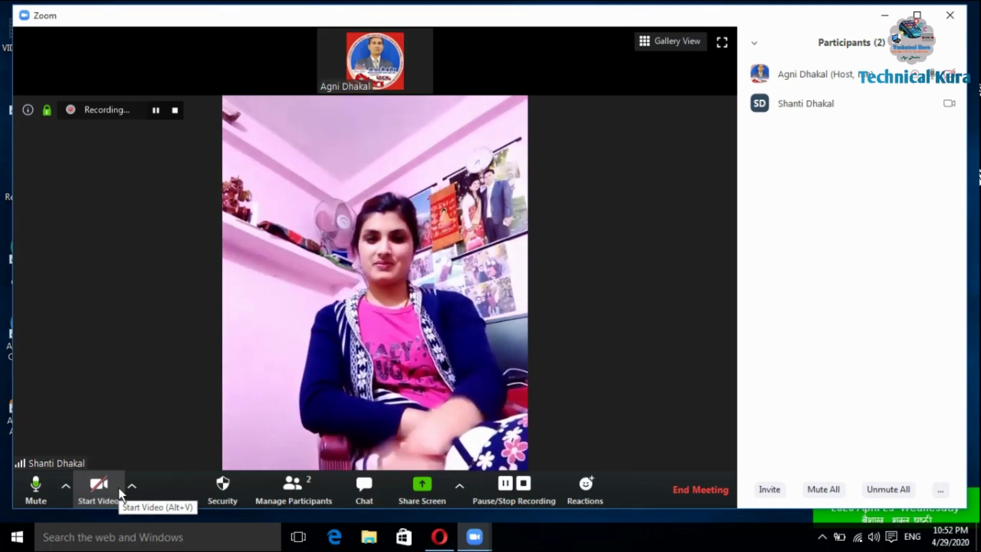
mouse_move(393, 69)
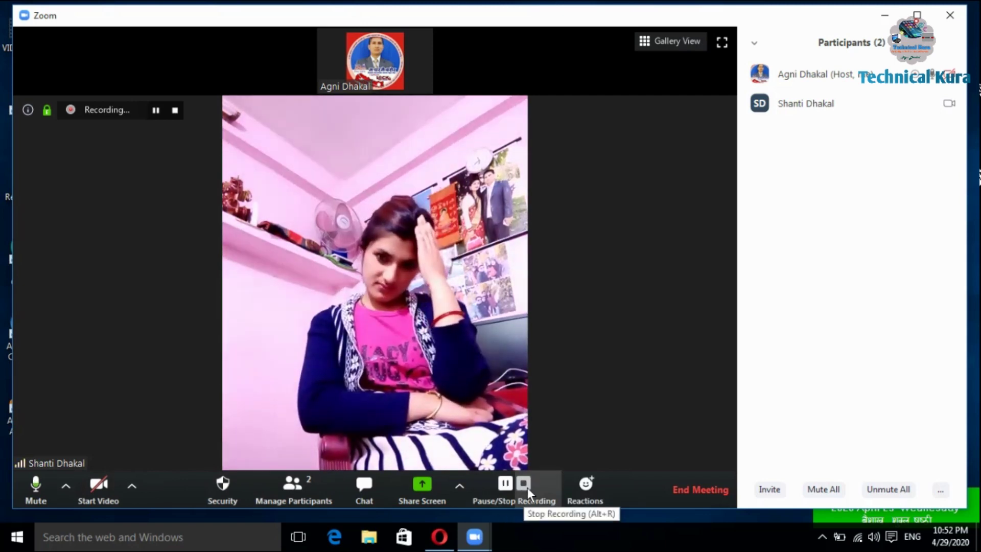
- Examine the windows and sources available for screen sharing, and close the selection without sharing anything
left_click(421, 487)
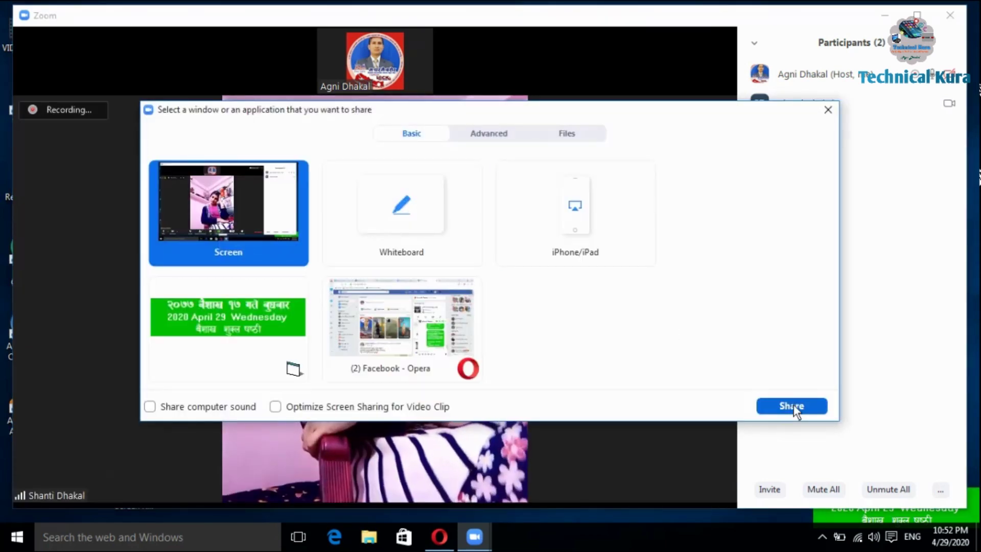
left_click(826, 110)
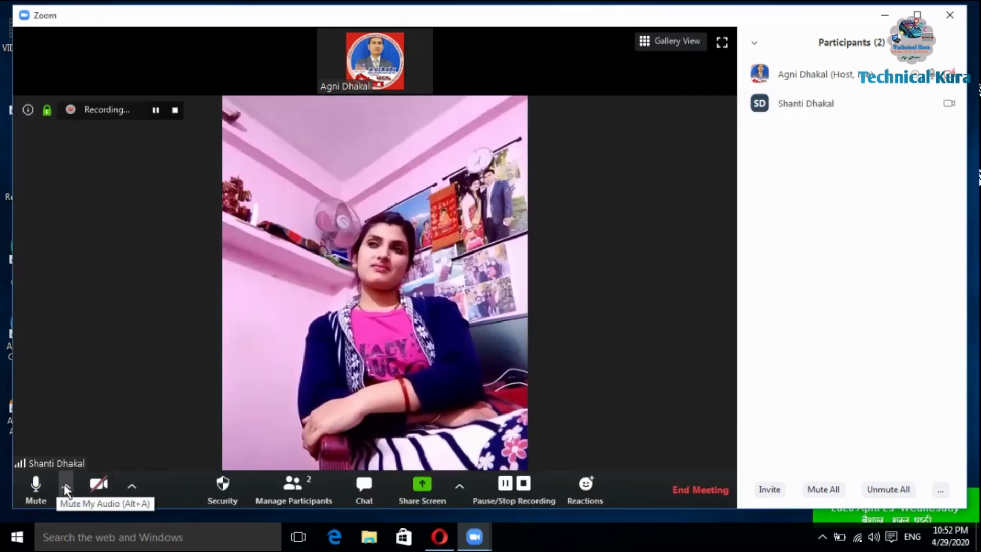
- Turn the host's video back on and end the meeting for all participants
left_click(96, 485)
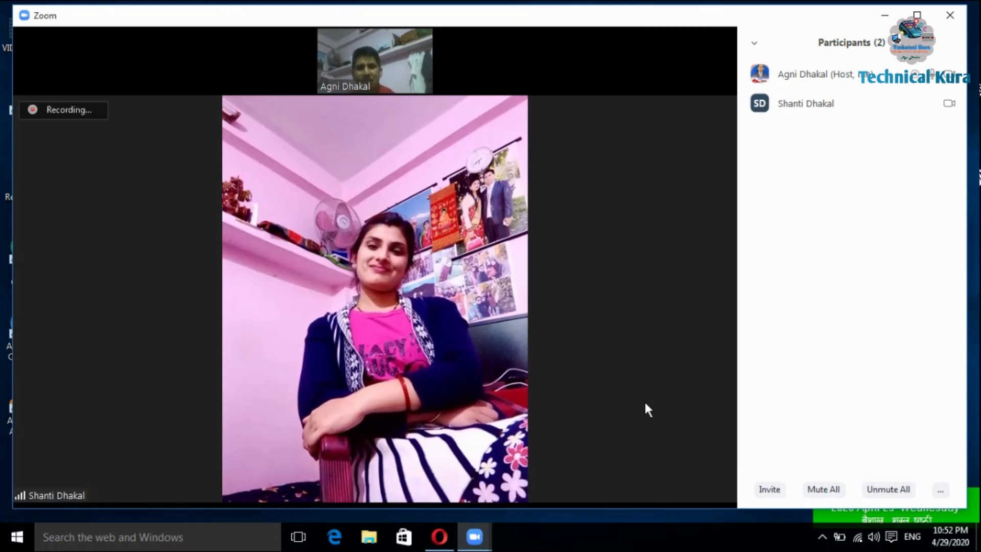
left_click(686, 487)
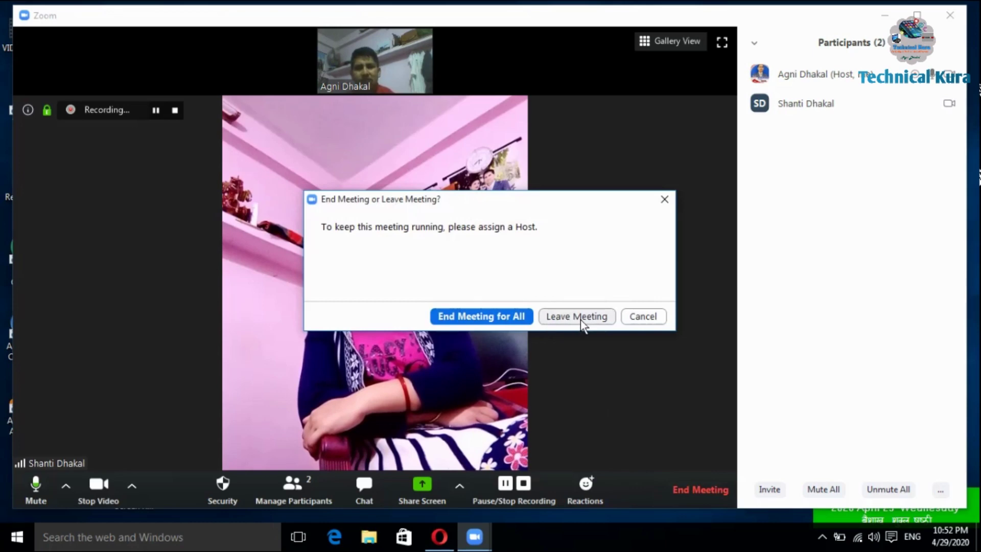
left_click(510, 312)
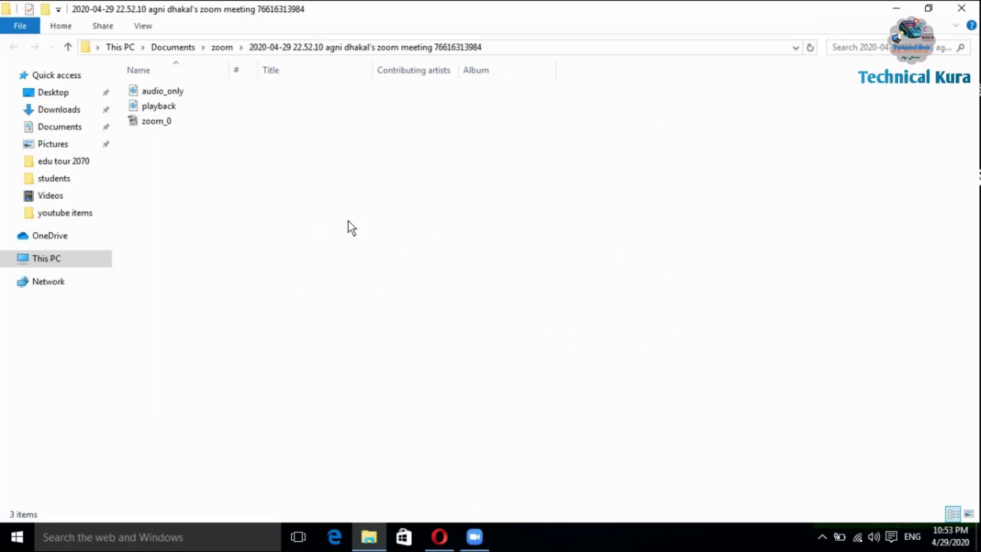
- Play the zoom_0 video from the meeting's recording folder to check it, and pause the playback
left_click(170, 124)
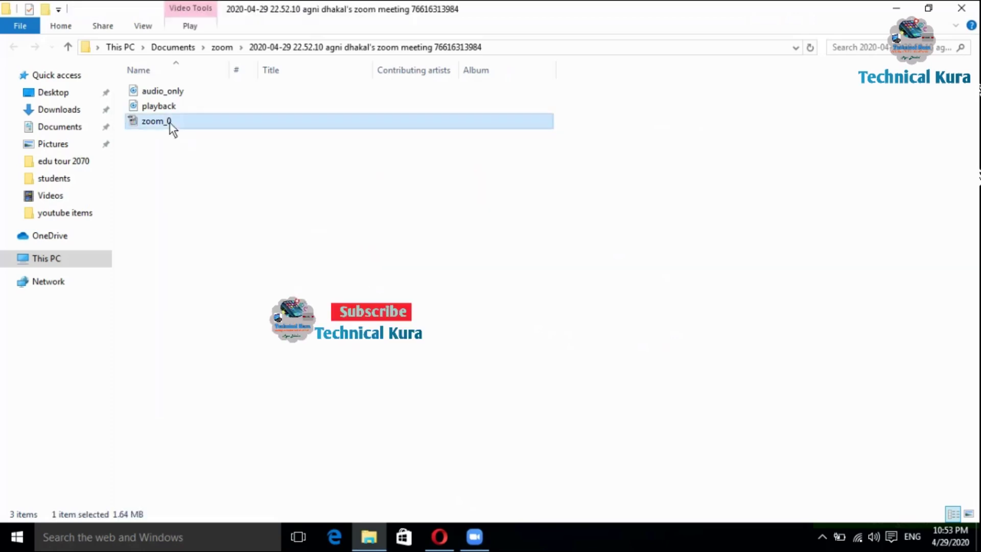
double_click(170, 124)
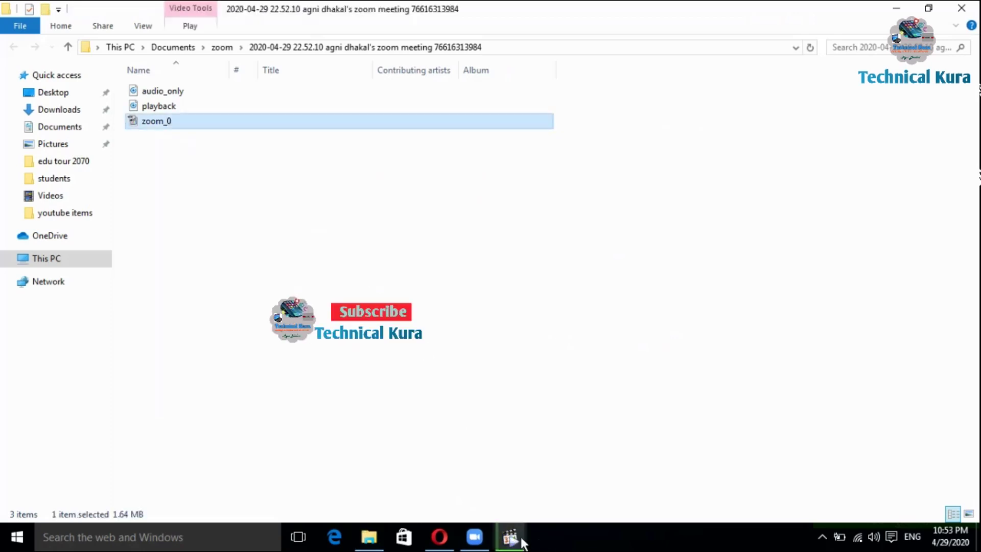
left_click(518, 539)
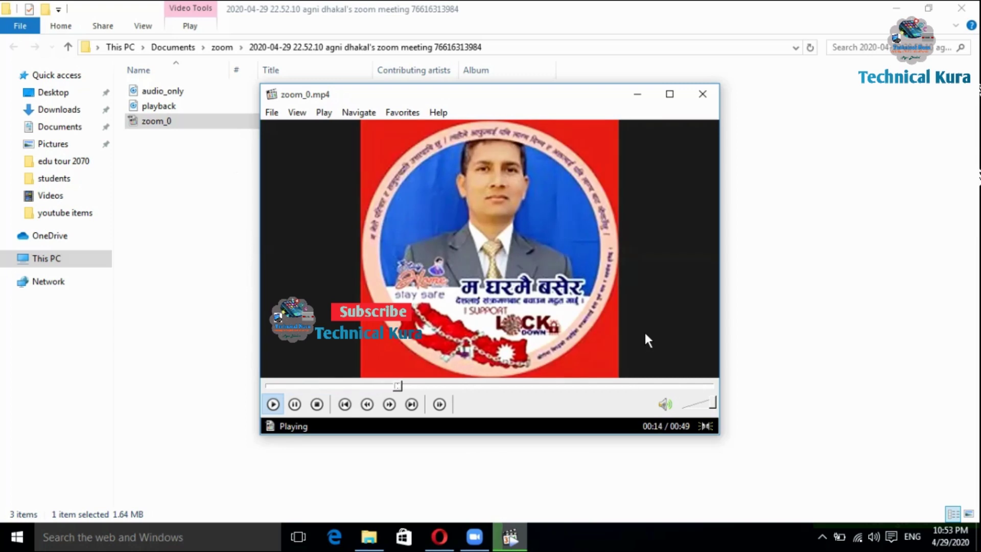
left_click(533, 284)
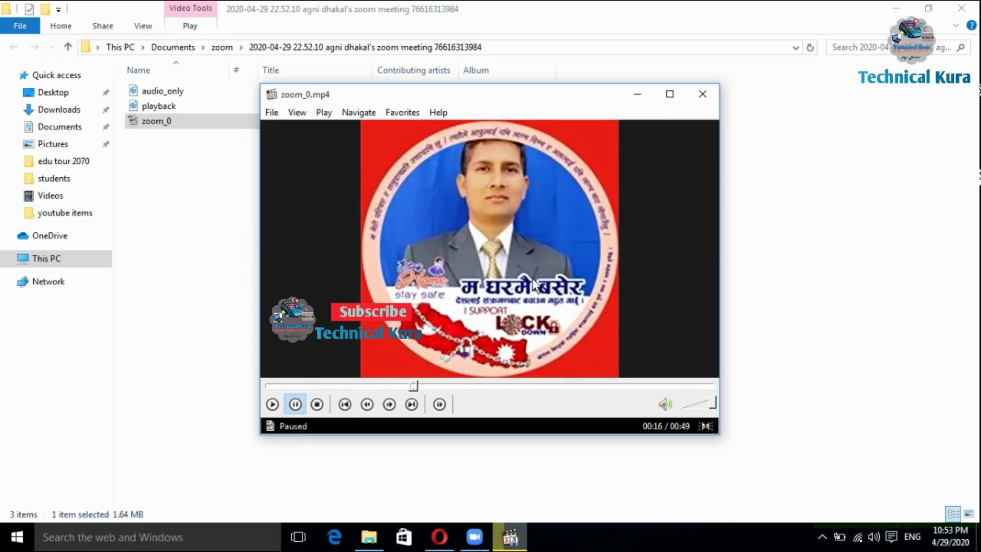
- Return to the Zoom home window, examine the form for joining a meeting, and cancel it
left_click(475, 536)
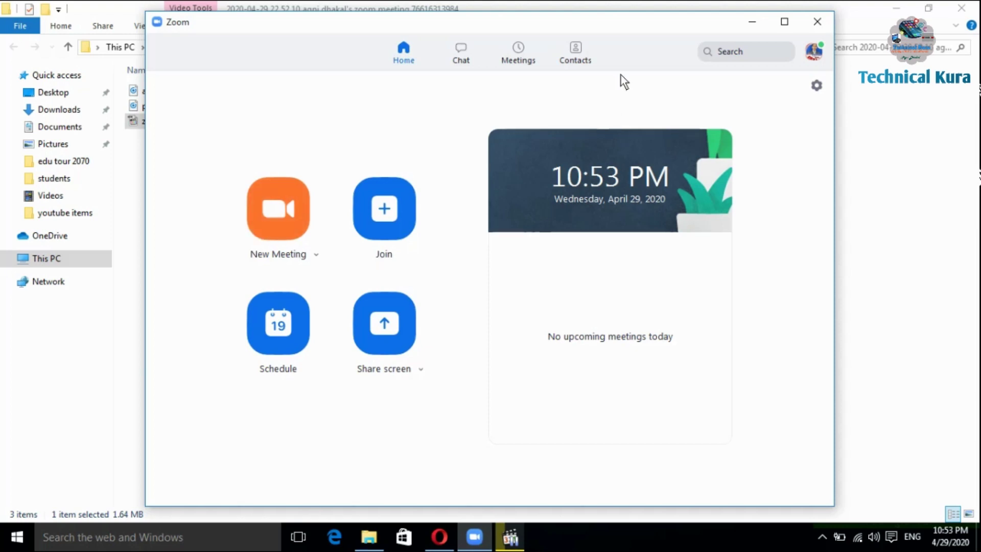
left_click(391, 214)
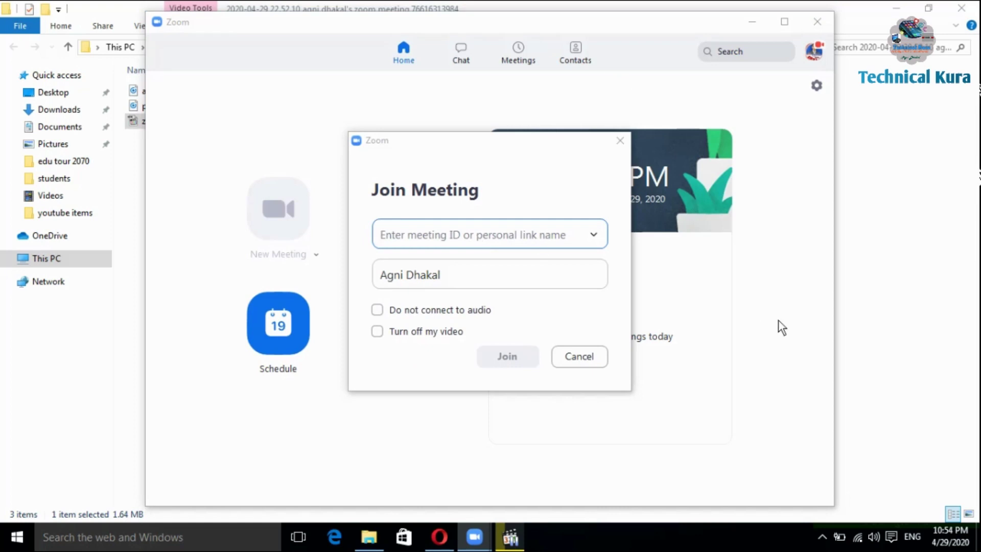
left_click(582, 356)
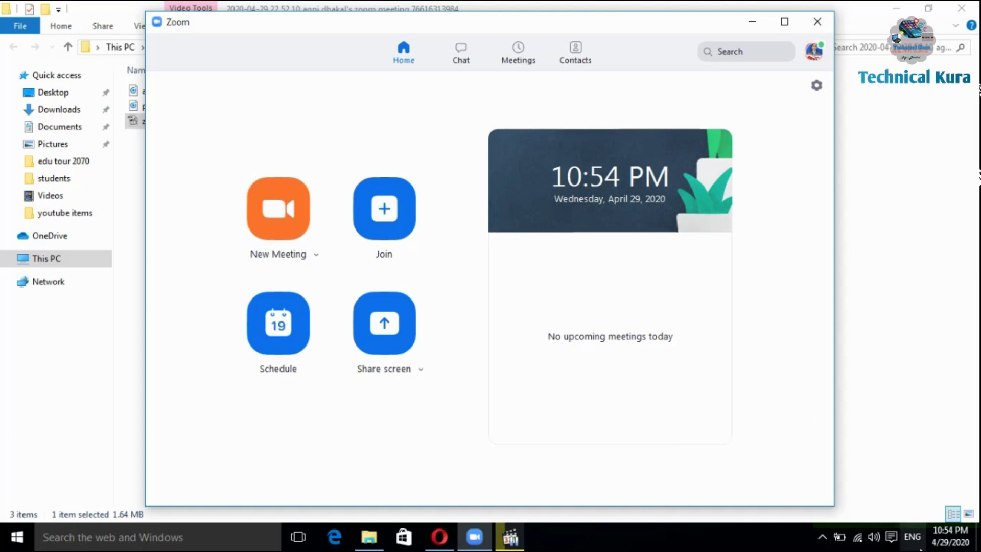
- Reveal the hidden background programs in the system tray
left_click(823, 540)
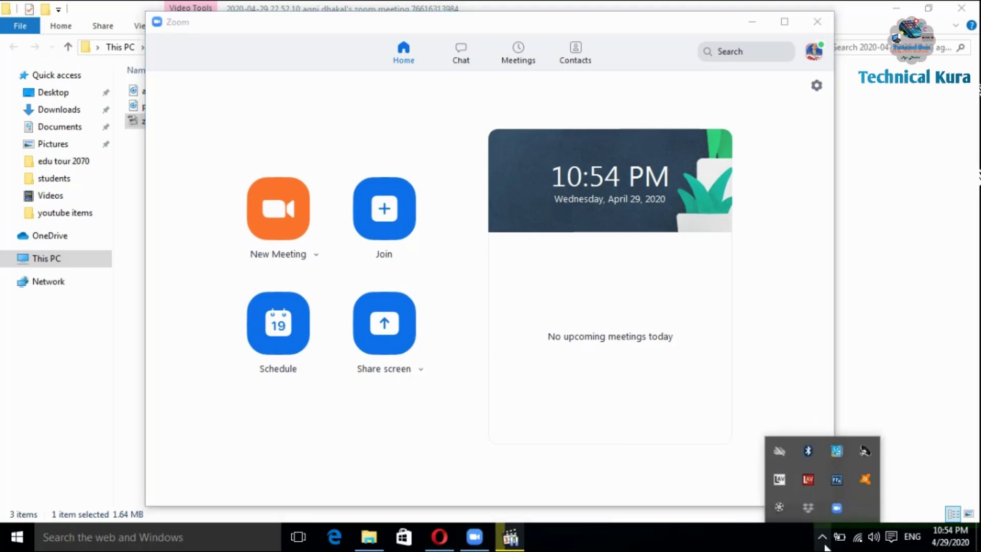